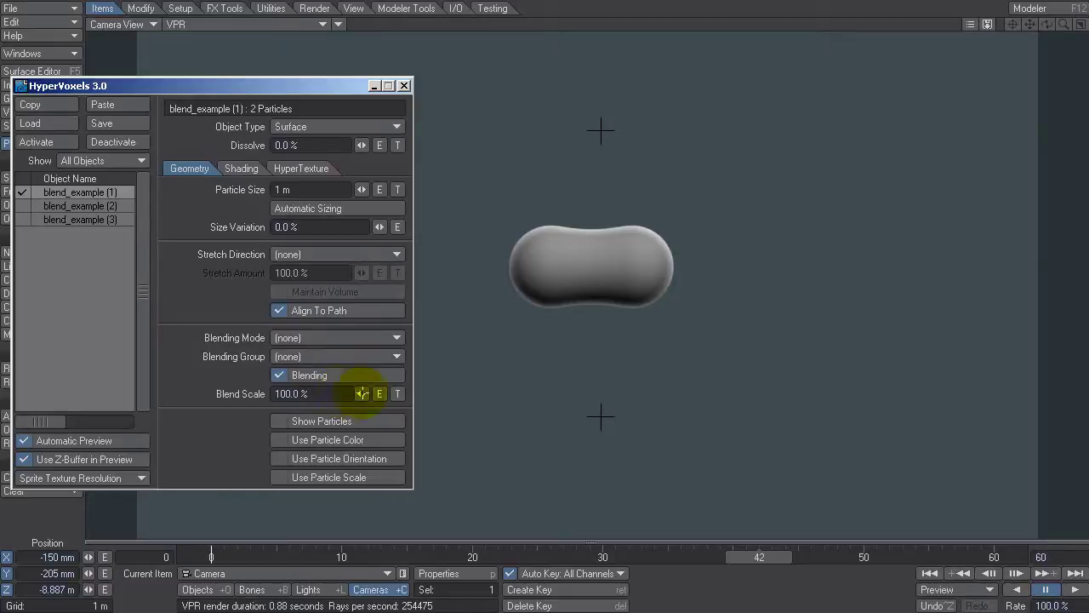
Return the animation to frame 0 so the two grey HyperVoxel spheres sit apart.
left_click_drag(757, 554, 238, 554)
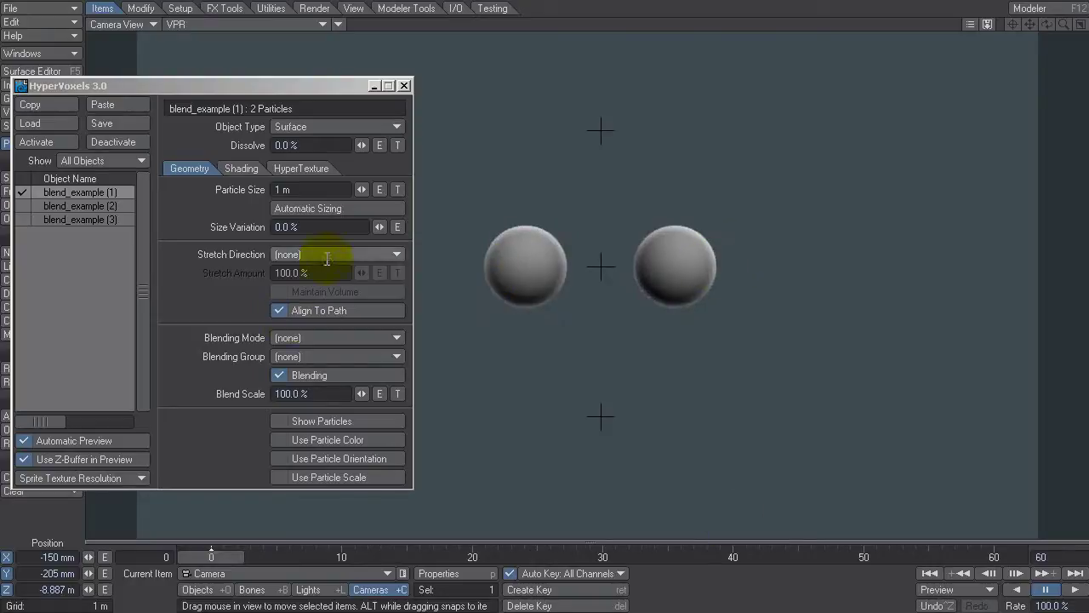
Turn on Show Particles for blend_example (1) and step forward until the grey spheres merge.
left_click(292, 418)
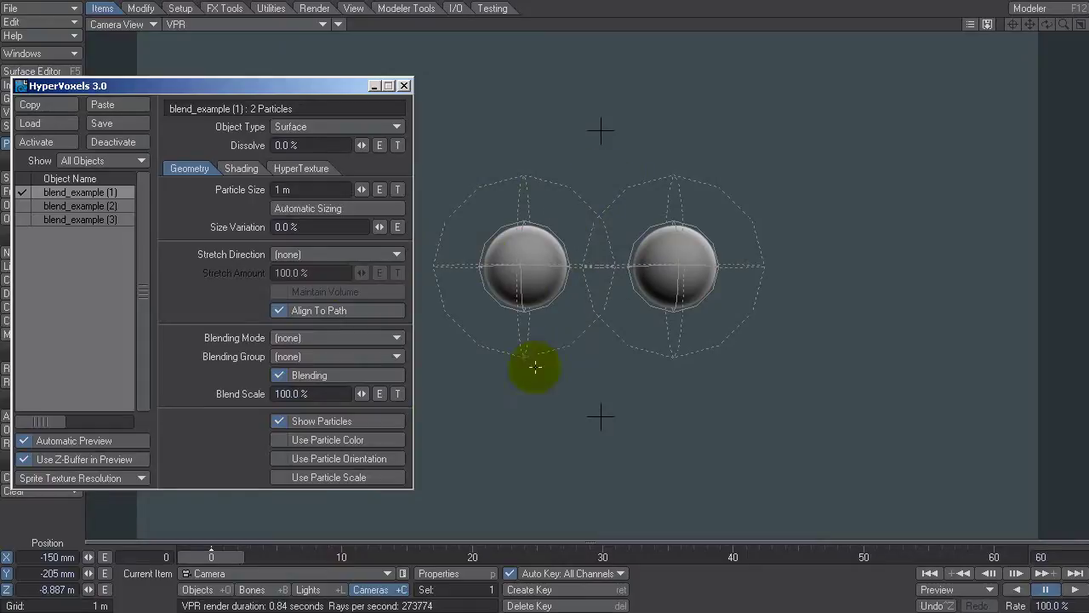
key("Right")
key("Right")
key("Right")
key("Right")
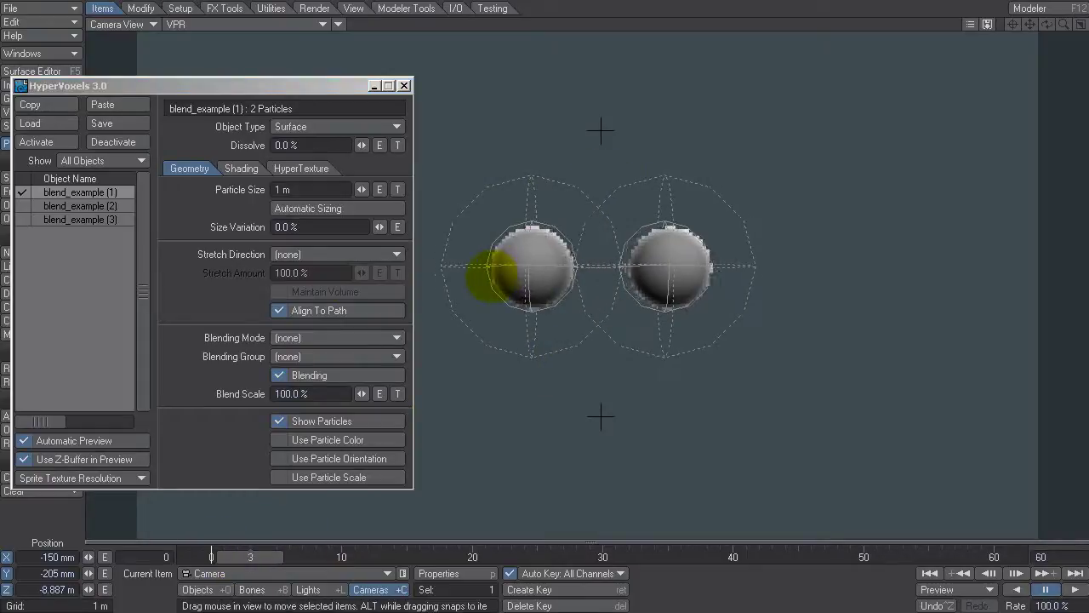
key("Right")
key("Right")
key("Right")
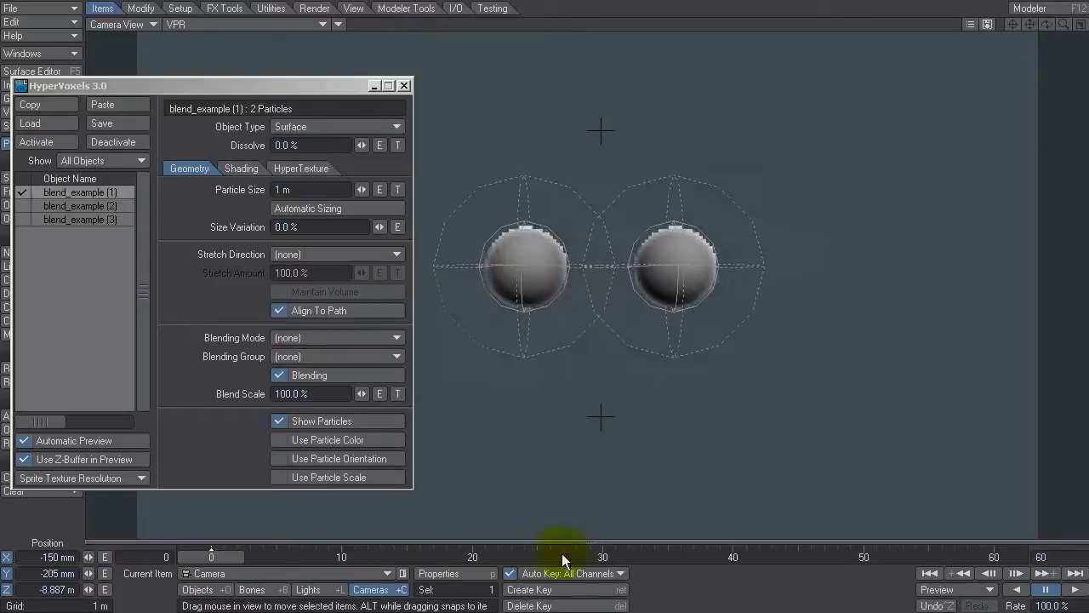
Enable HyperVoxels on blend_example (2) and show particle outlines for the pink 500 mm pair.
left_click(29, 207)
left_click(22, 206)
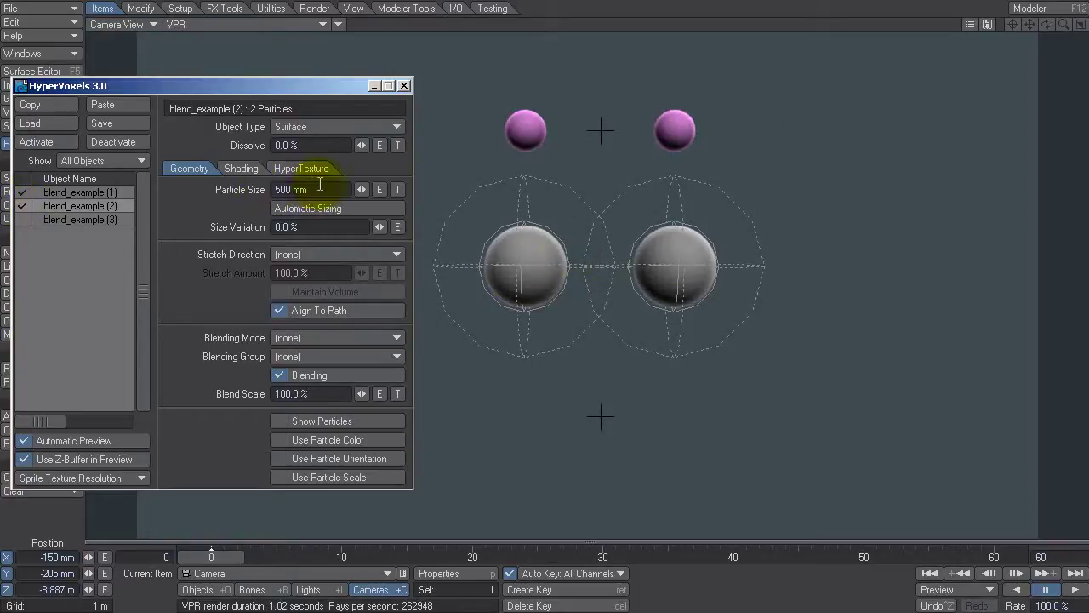
left_click(74, 193, "shift")
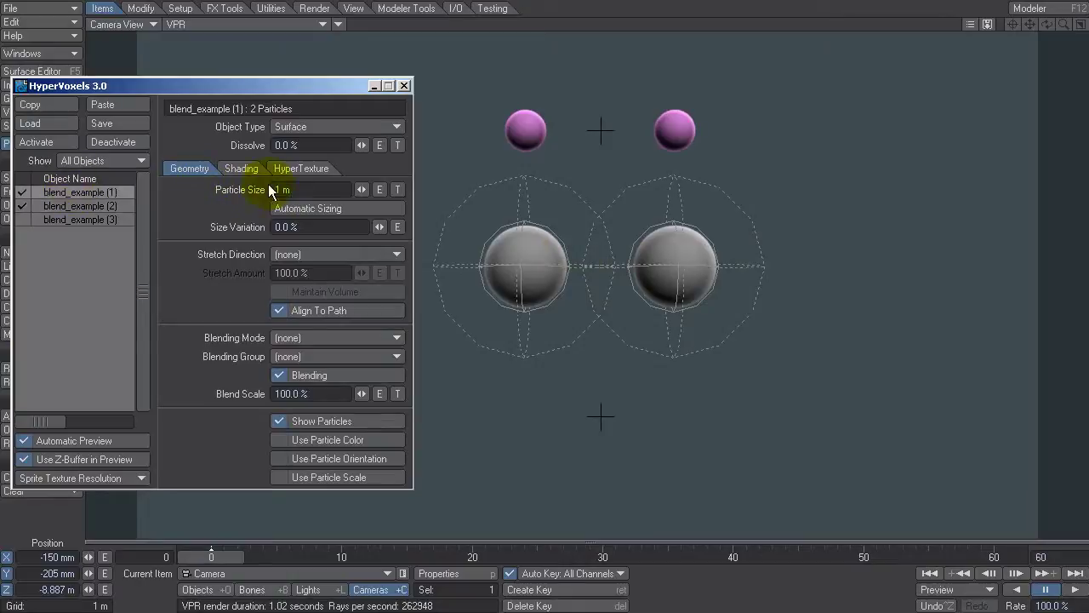
left_click(109, 205)
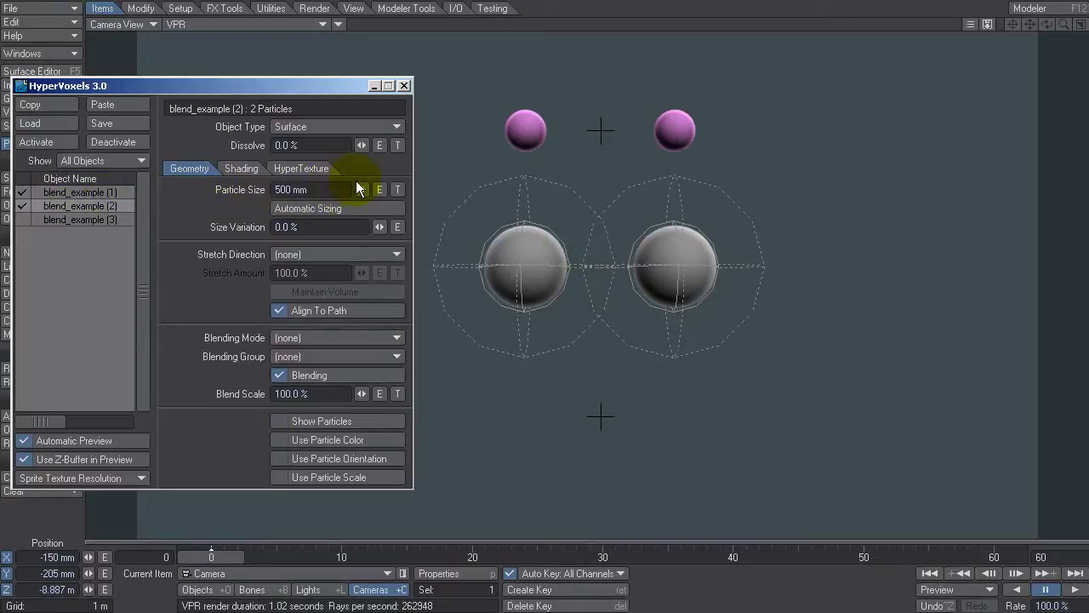
left_click(304, 426)
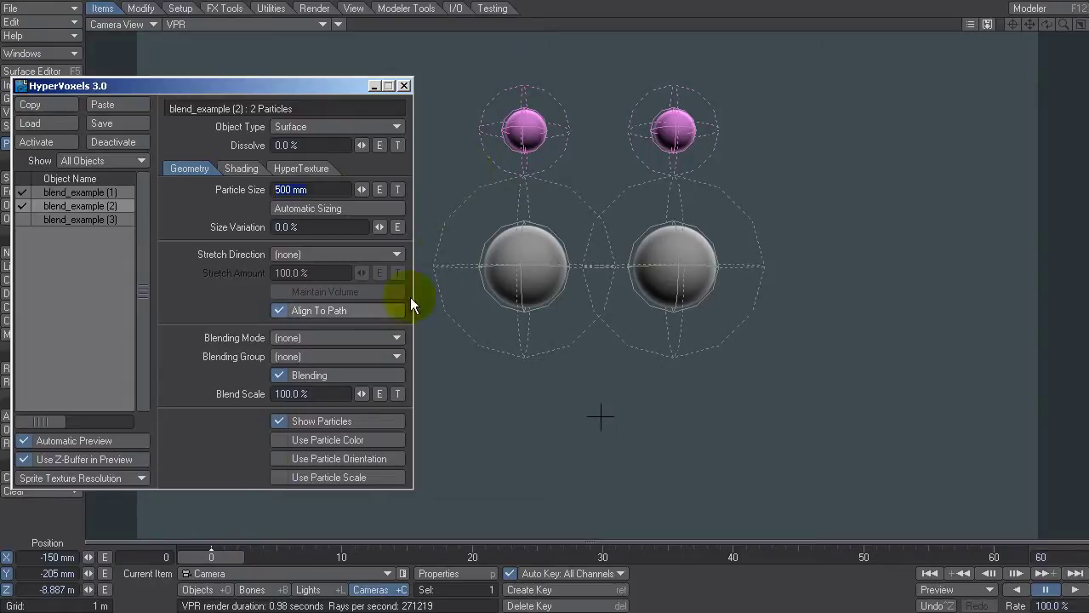
left_click_drag(213, 557, 354, 557)
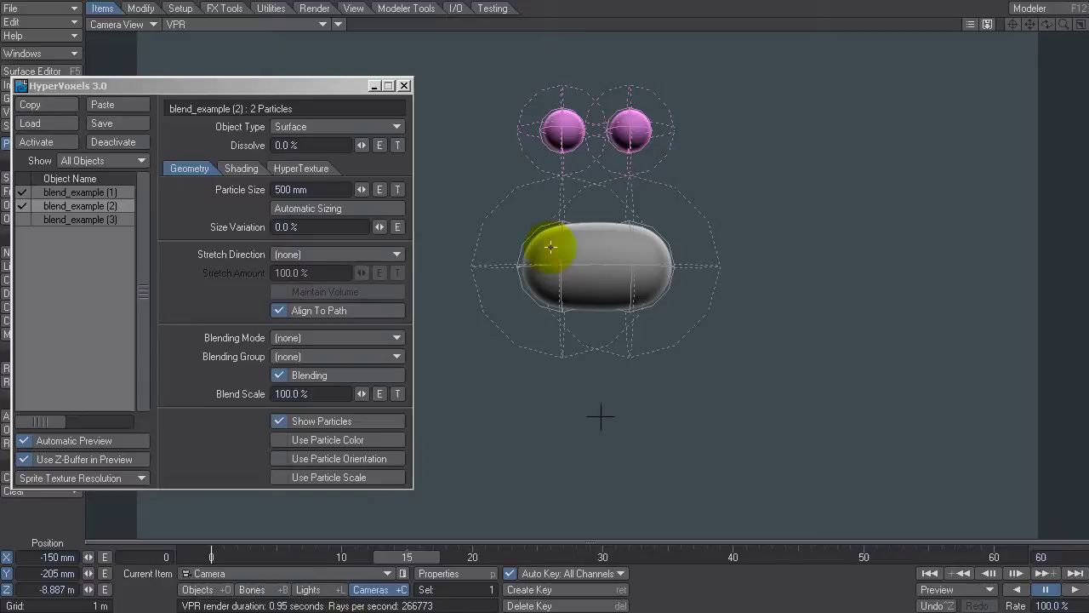
key("Left")
key("Left")
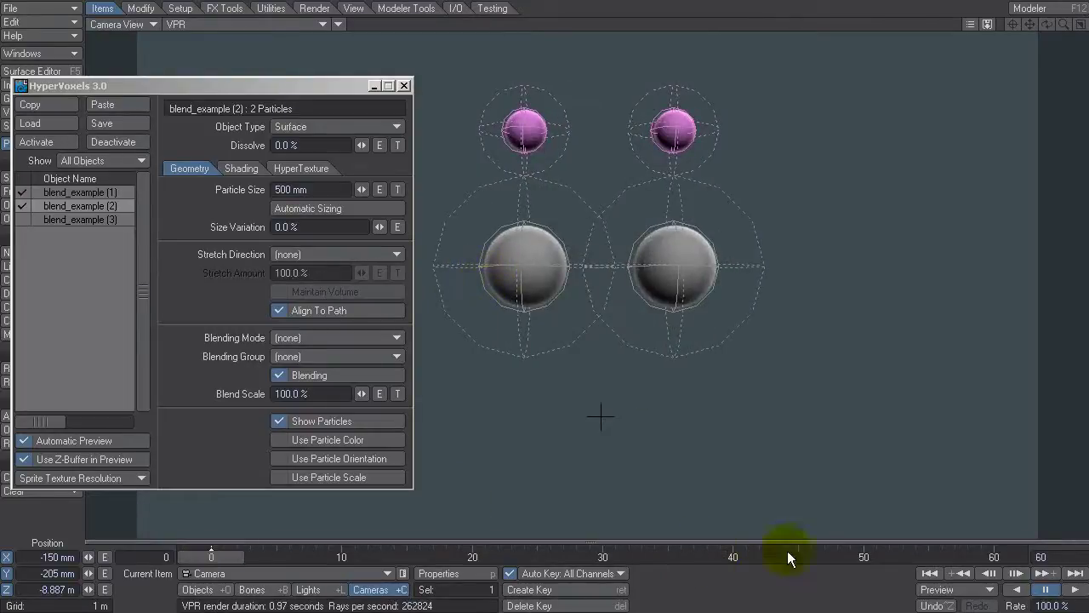
Enable HyperVoxels on blend_example (3) and turn on Show Particles for the yellow pair.
left_click(76, 217)
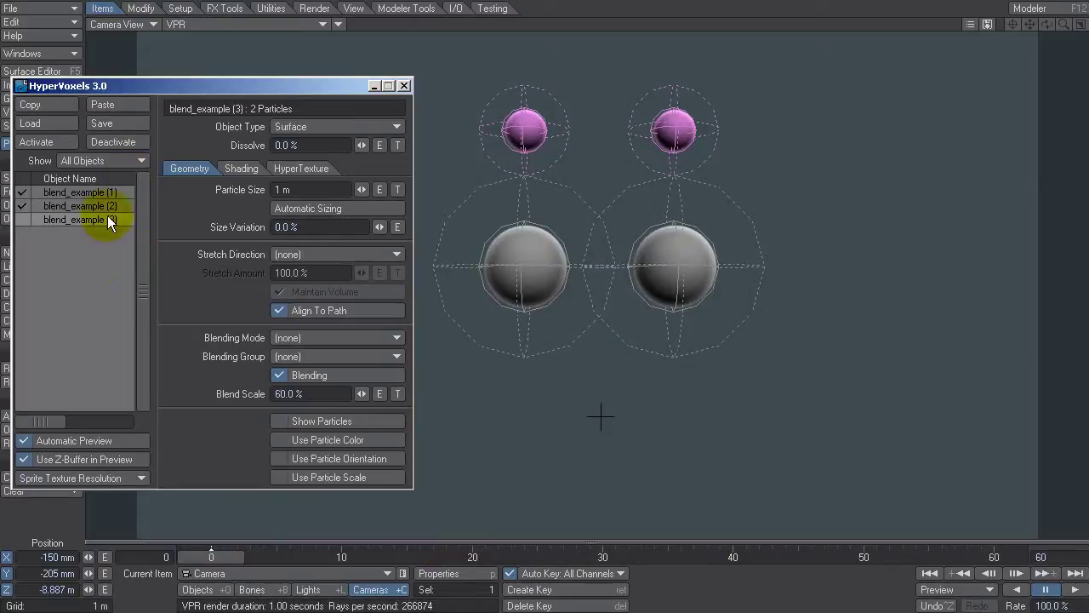
left_click(23, 220)
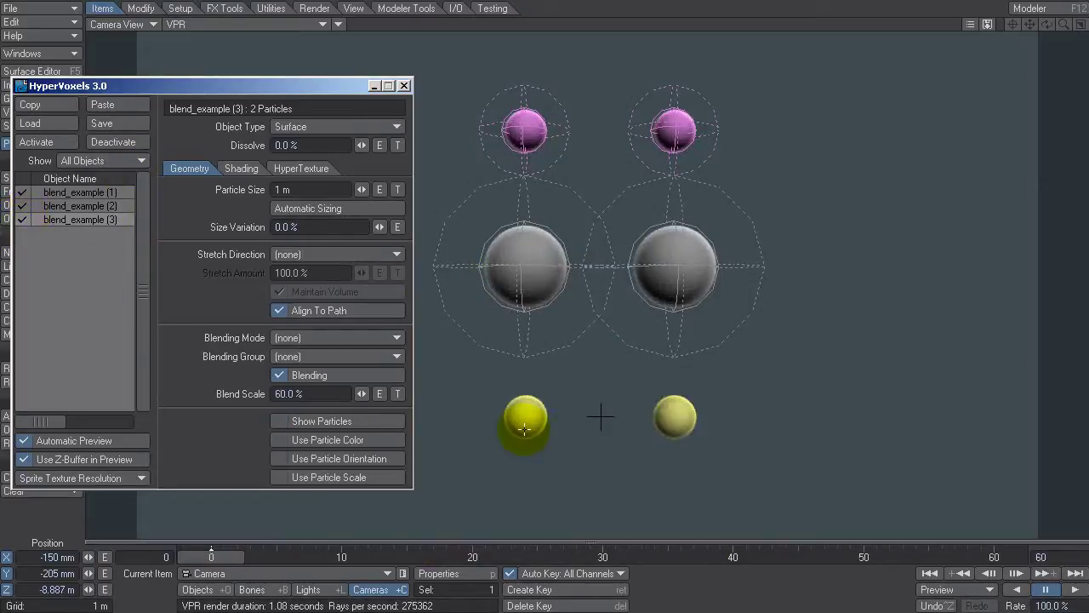
left_click_drag(550, 428, 655, 449)
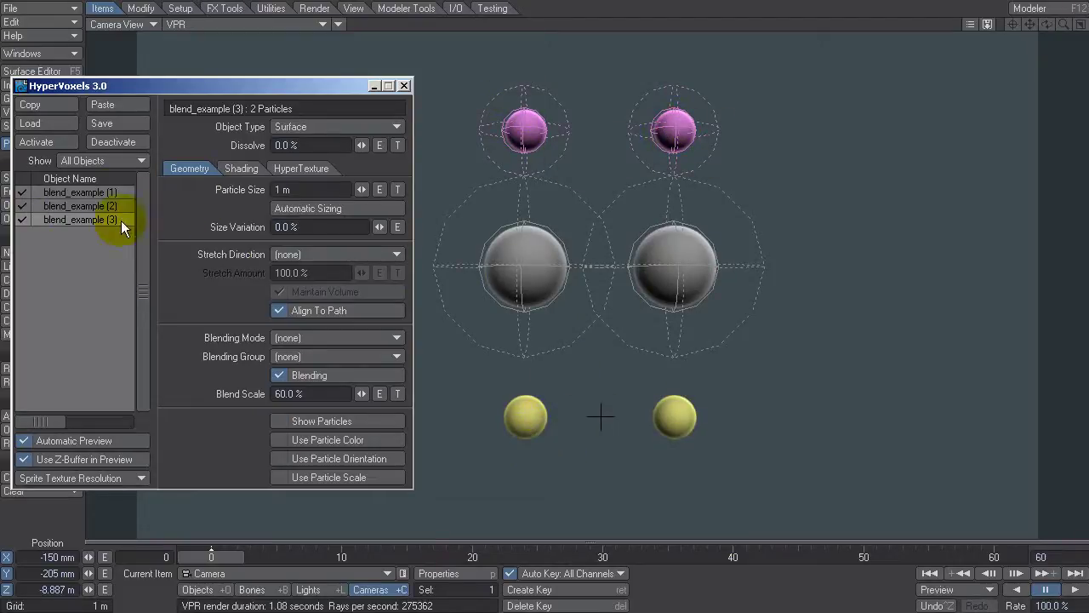
left_click(338, 418)
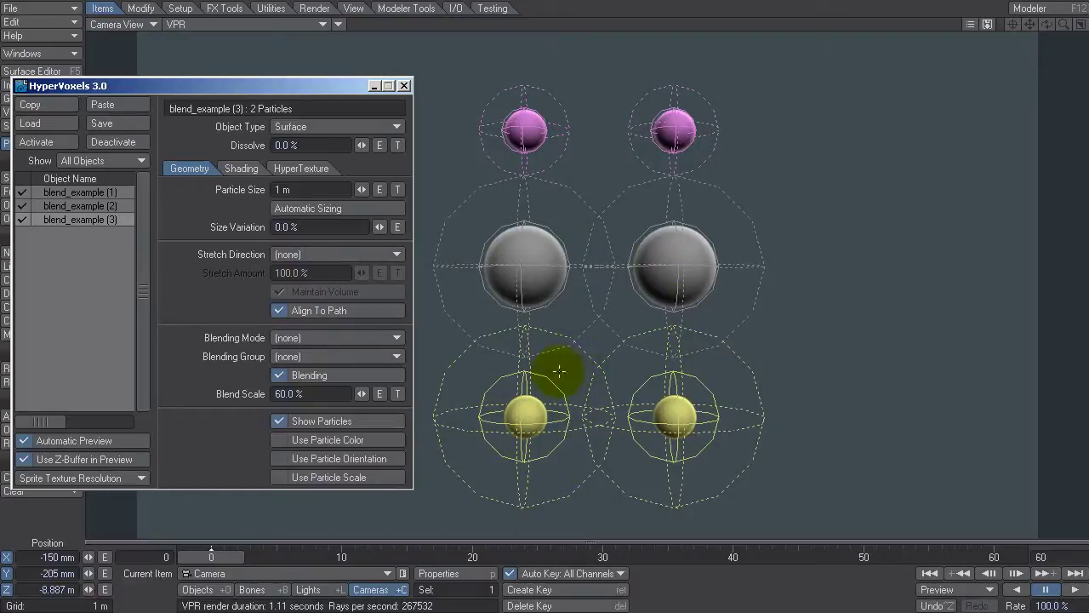
left_click(277, 190)
left_click(74, 204)
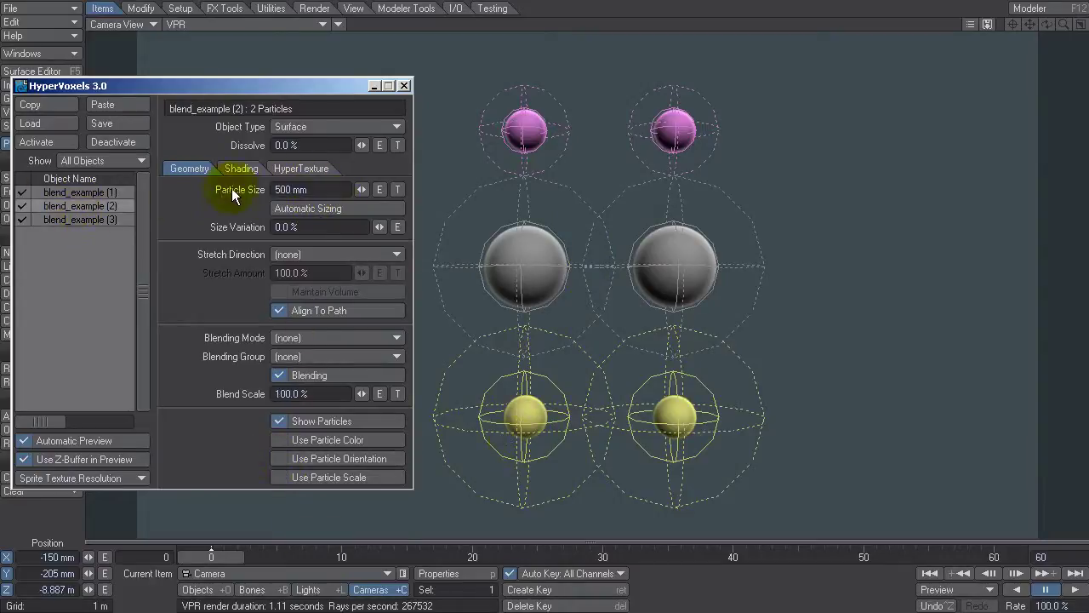
left_click(95, 221)
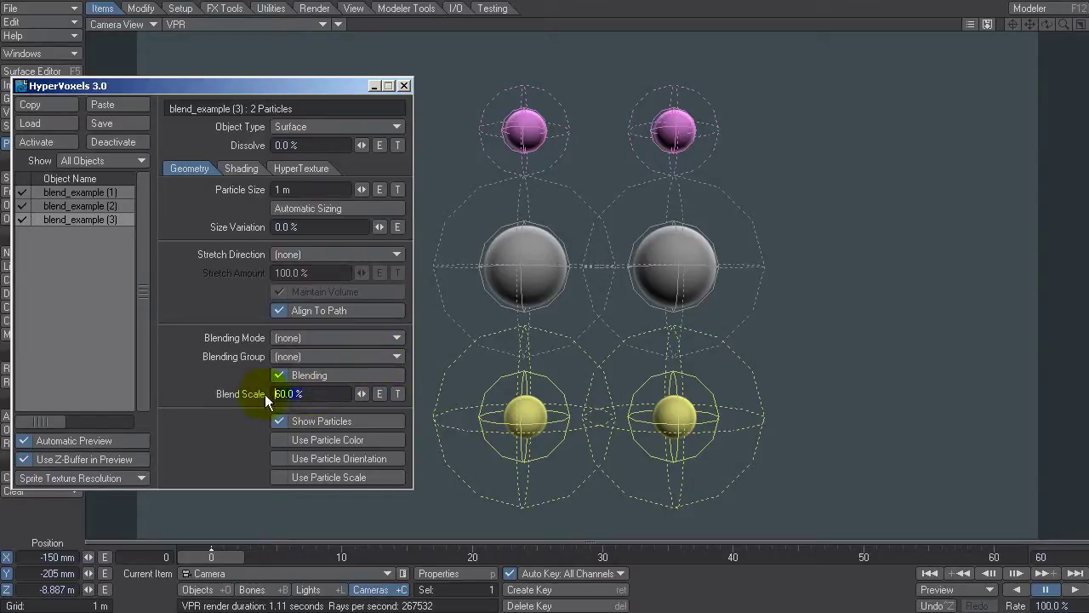
left_click_drag(271, 394, 316, 394)
left_click(102, 206)
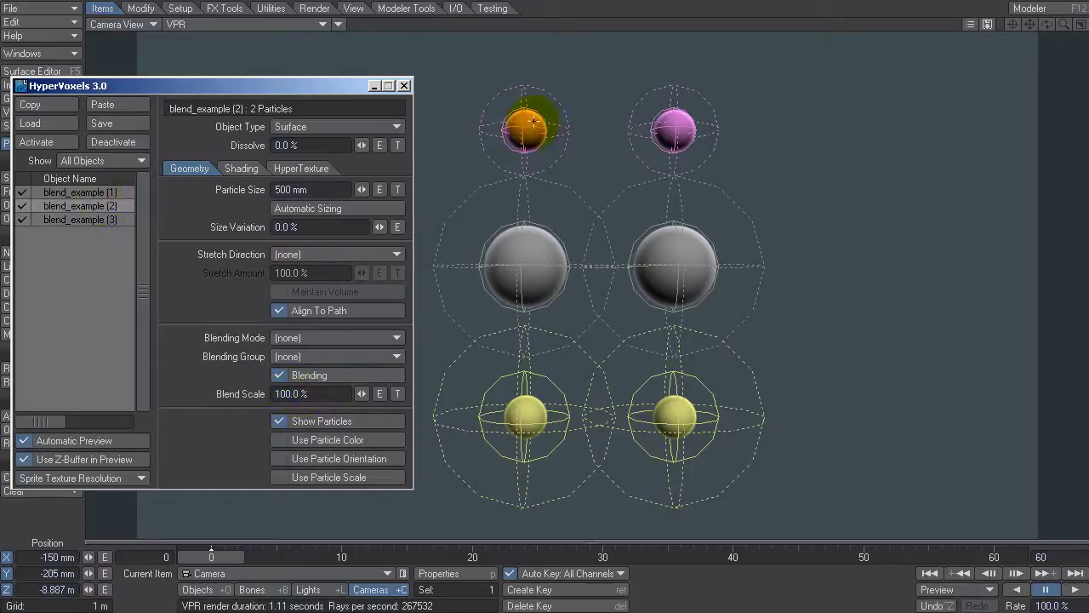
left_click(63, 220)
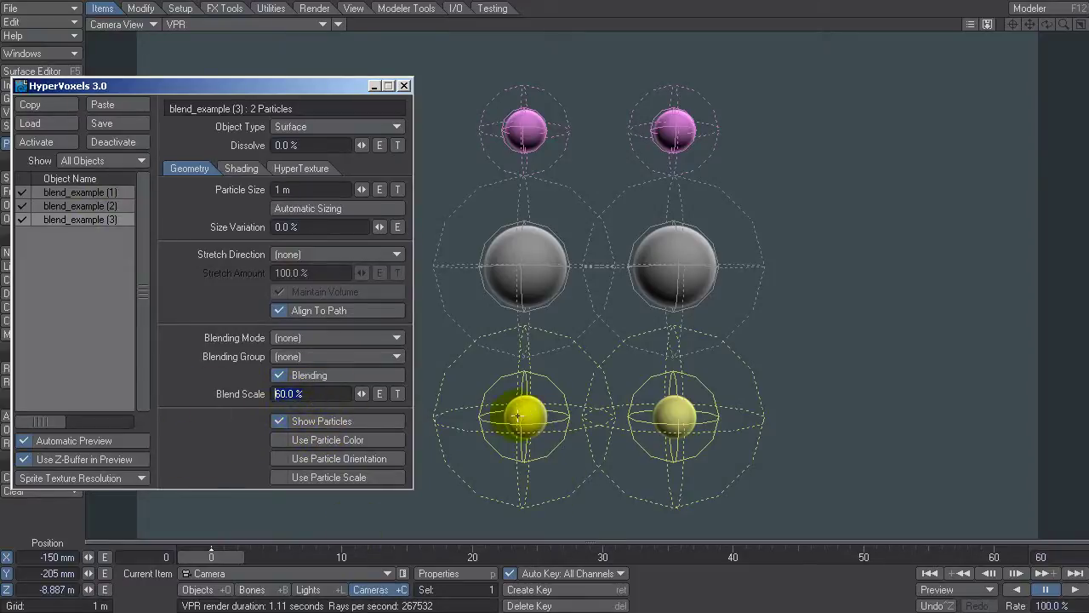
left_click(290, 393)
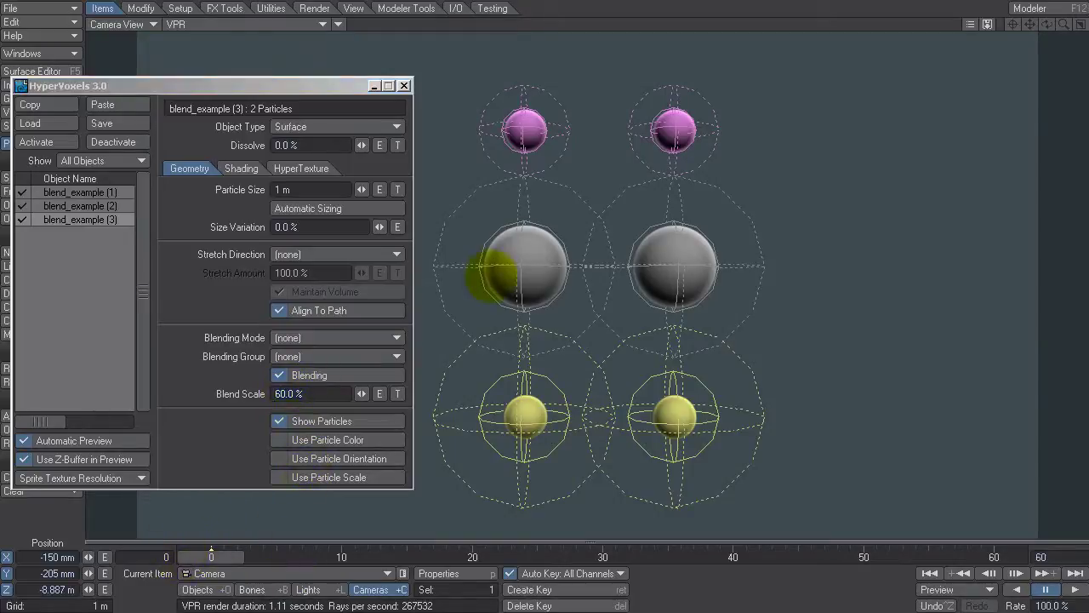
Step the animation to frame 8, where the grey pair is joined but the yellow spheres sit apart.
key("Right")
key("Right")
key("Right")
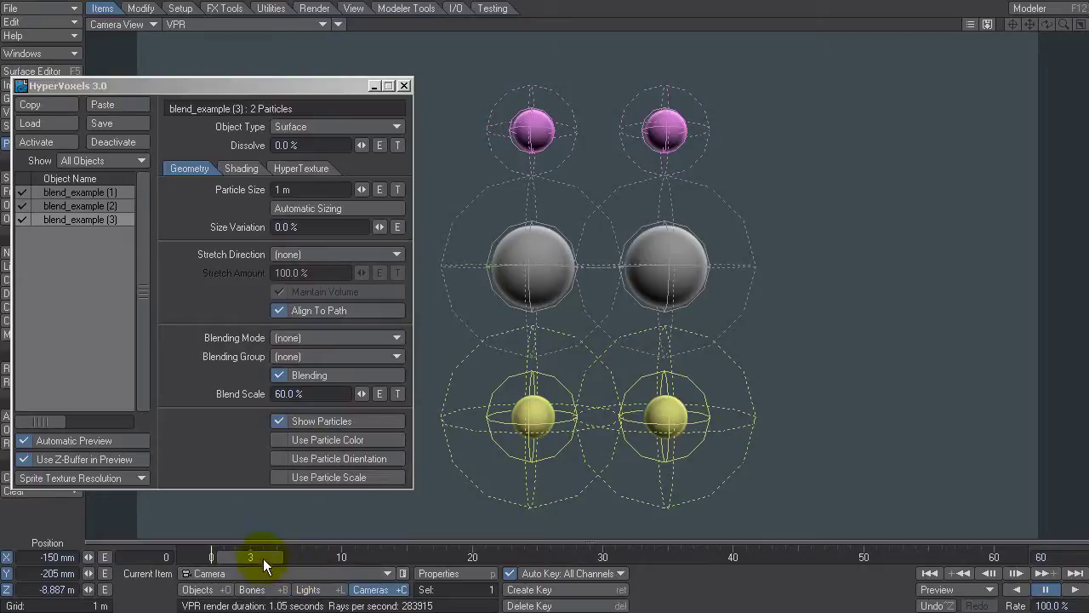
left_click_drag(255, 555, 281, 555)
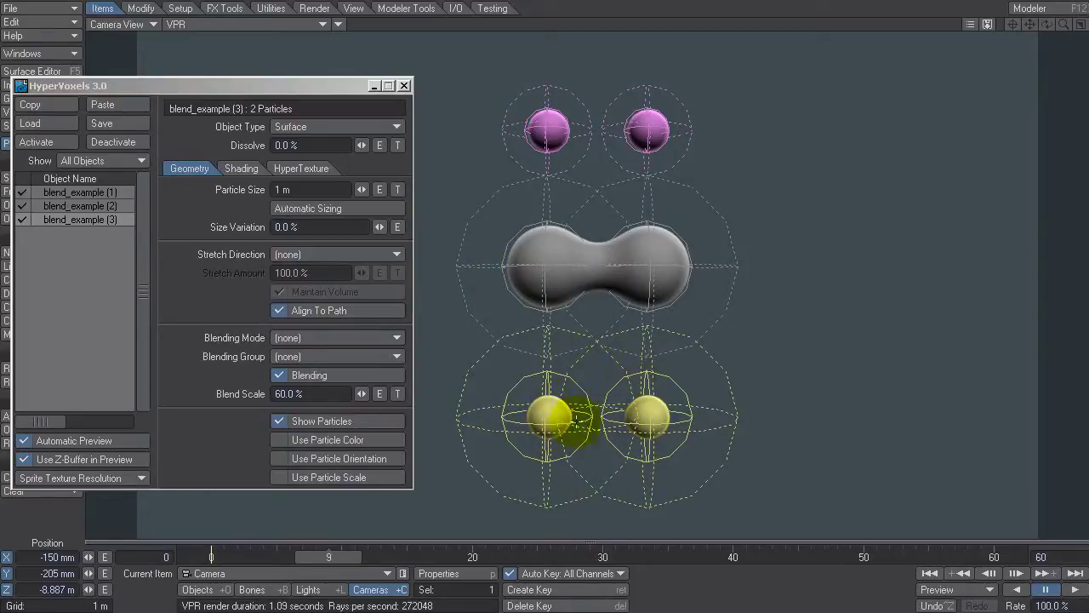
key("Right")
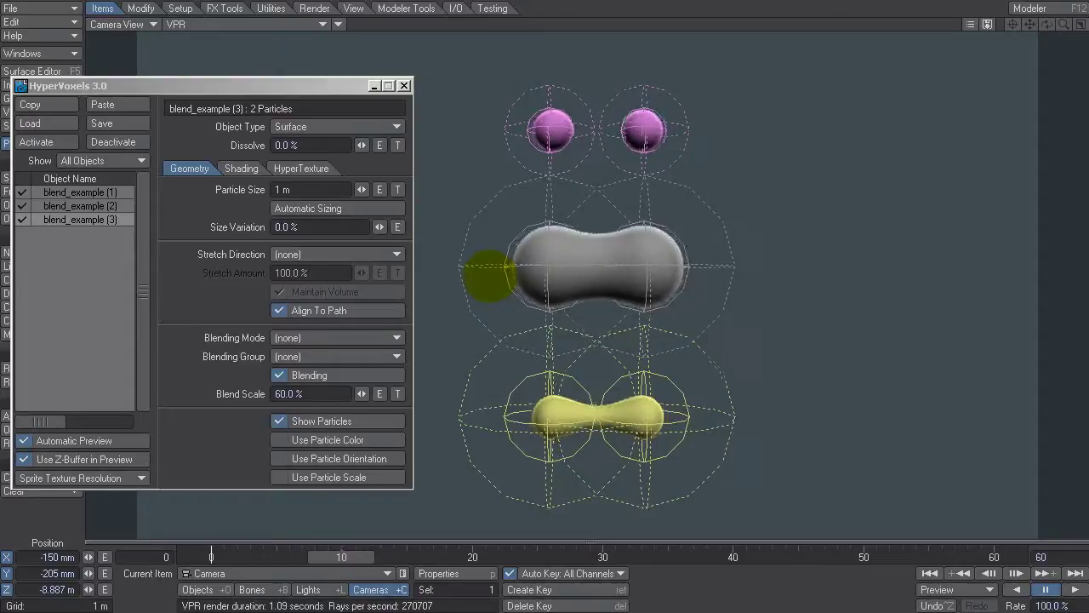
key("Right")
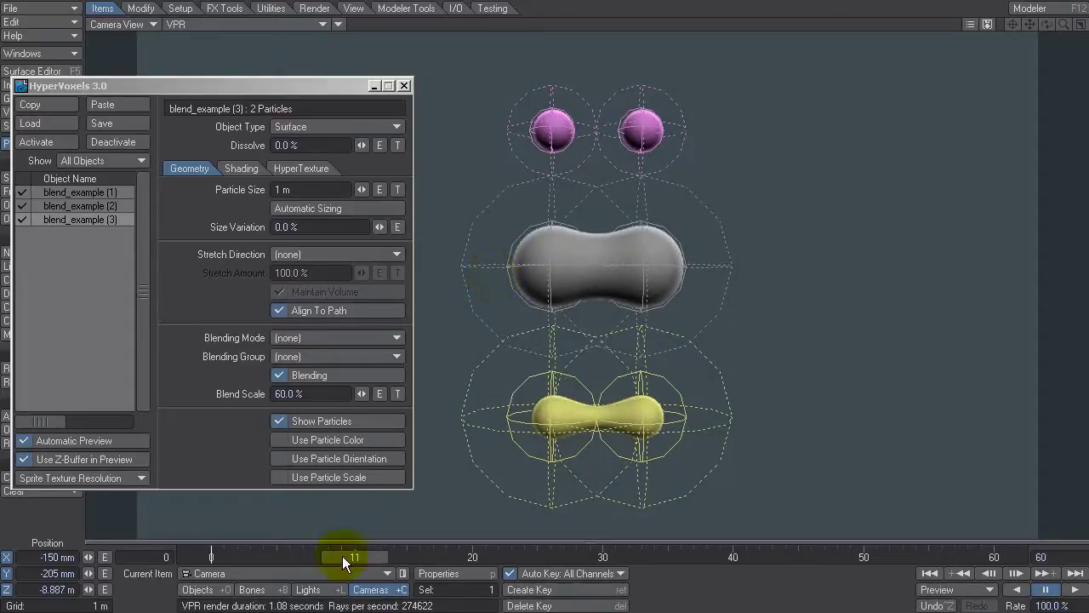
left_click_drag(354, 557, 342, 557)
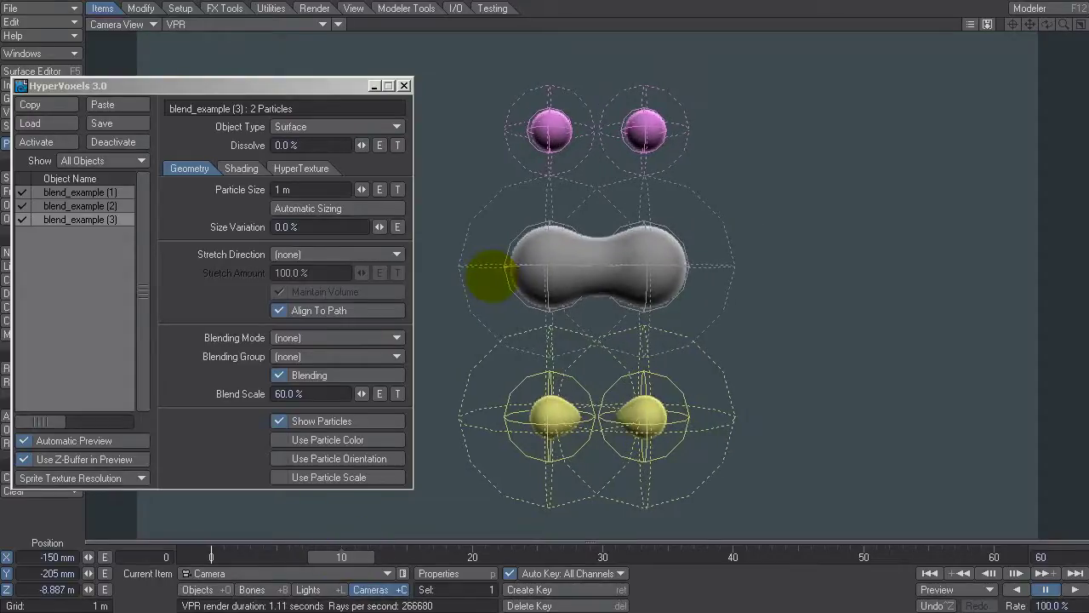
key("Left")
key("Left")
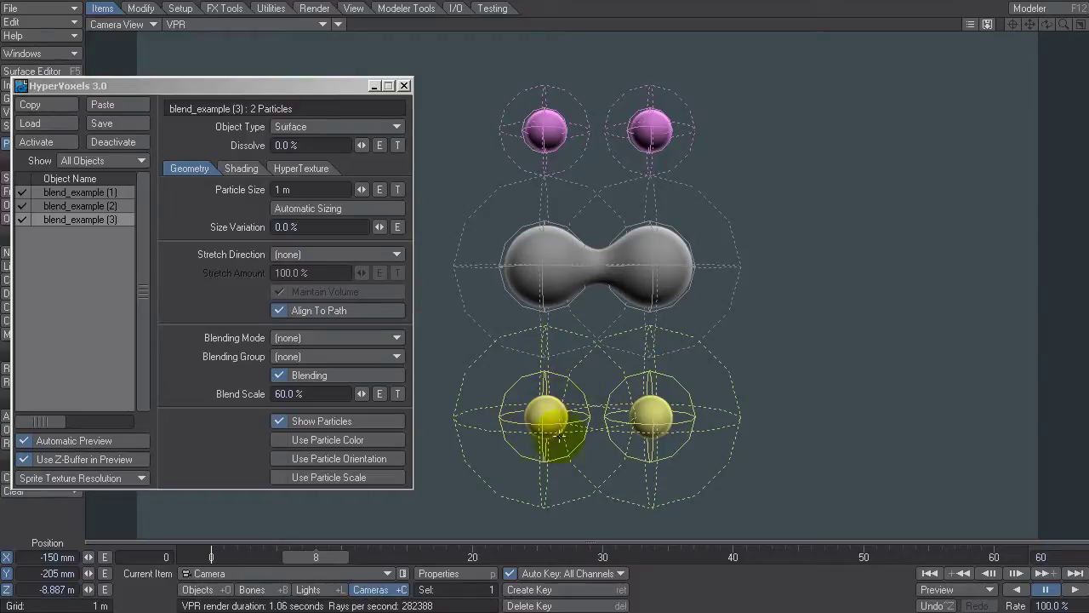
Scrub through frames 9 and 24 to frame 43, where the yellow and grey pairs are merged.
left_click(332, 558)
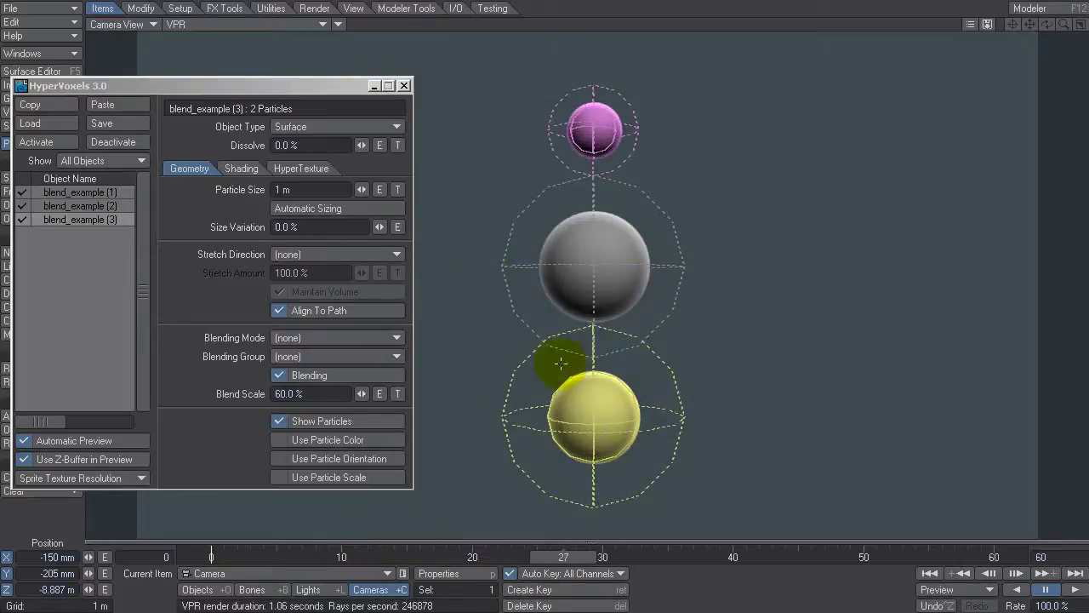
left_click_drag(554, 559, 525, 557)
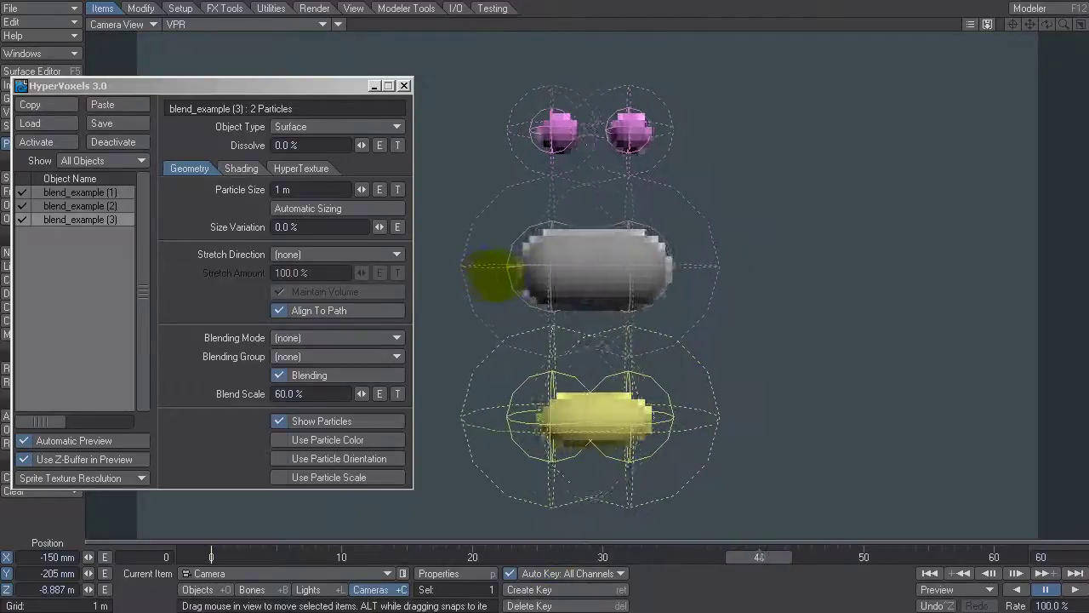
left_click(774, 557)
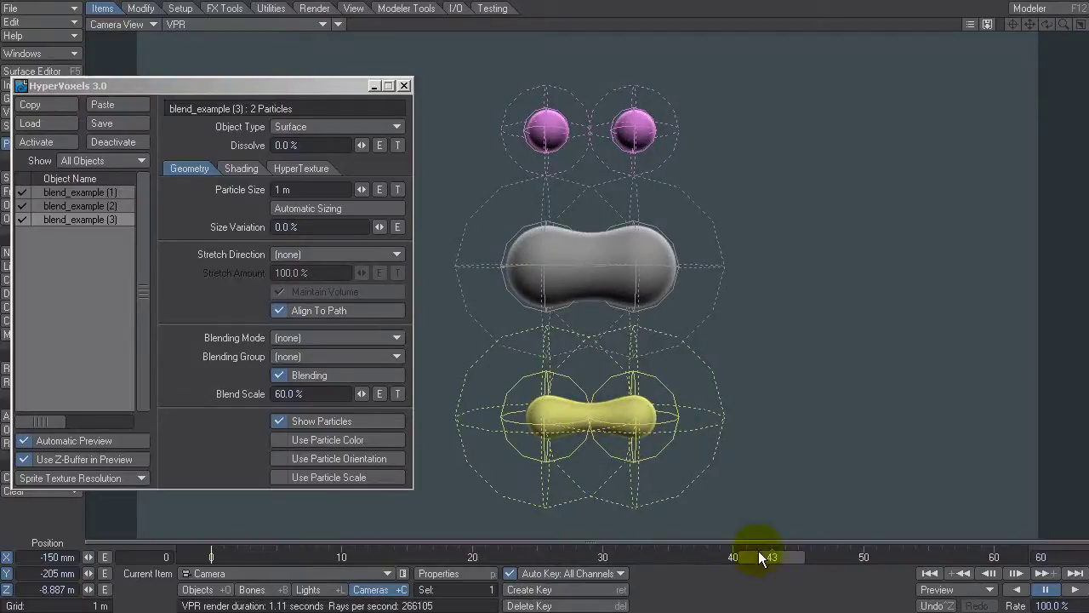